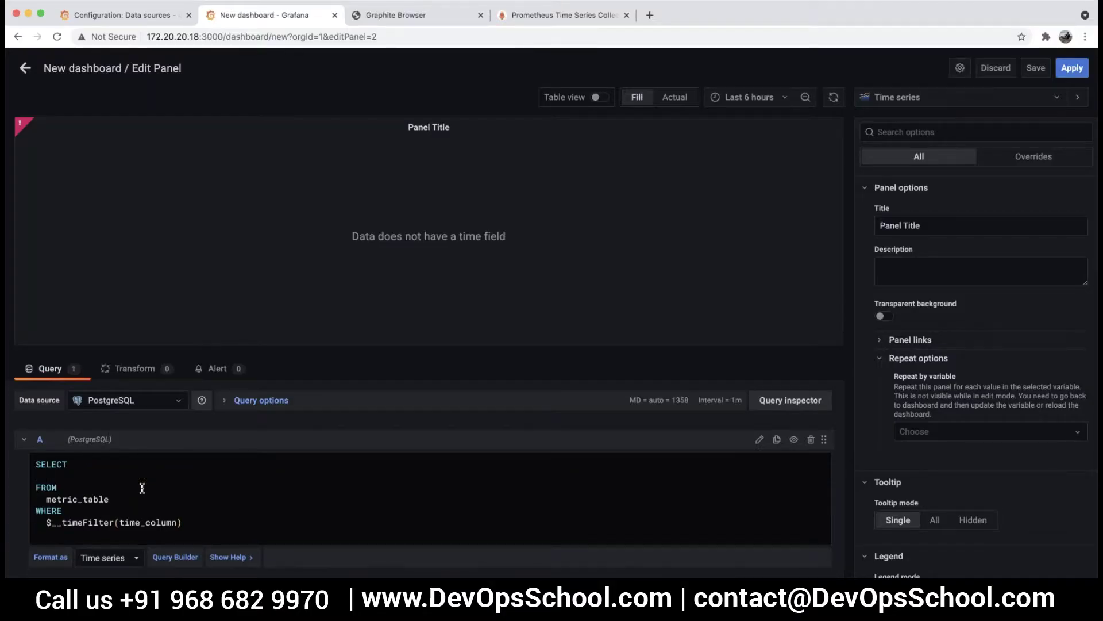
# Add the year column to the empty line after SELECT in the panel query.
pyautogui.write('year')
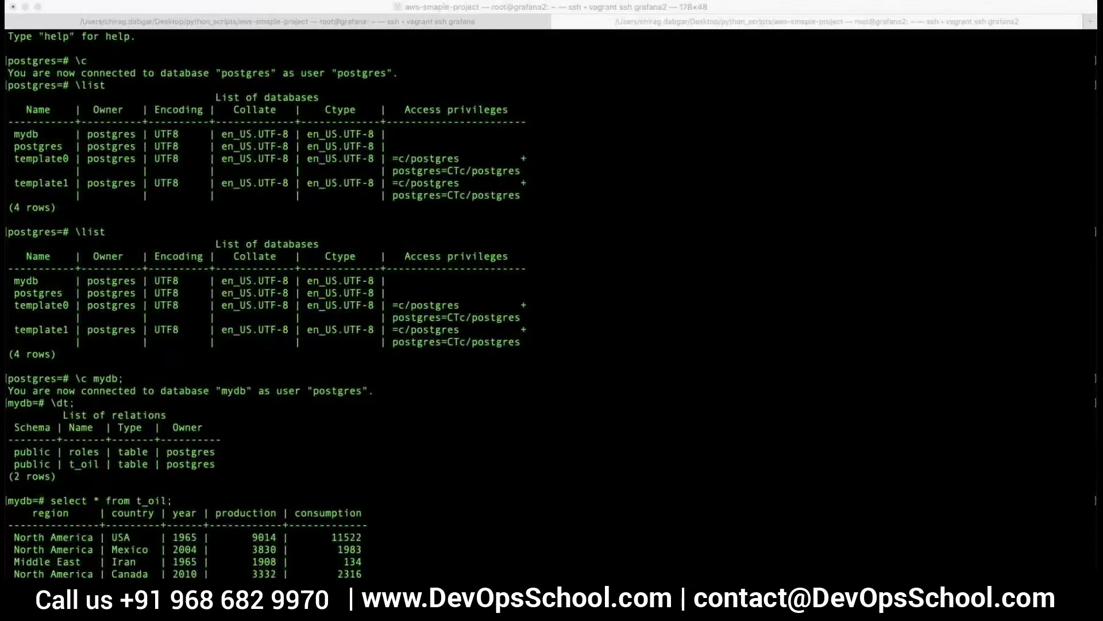
pyautogui.click(322, 401)
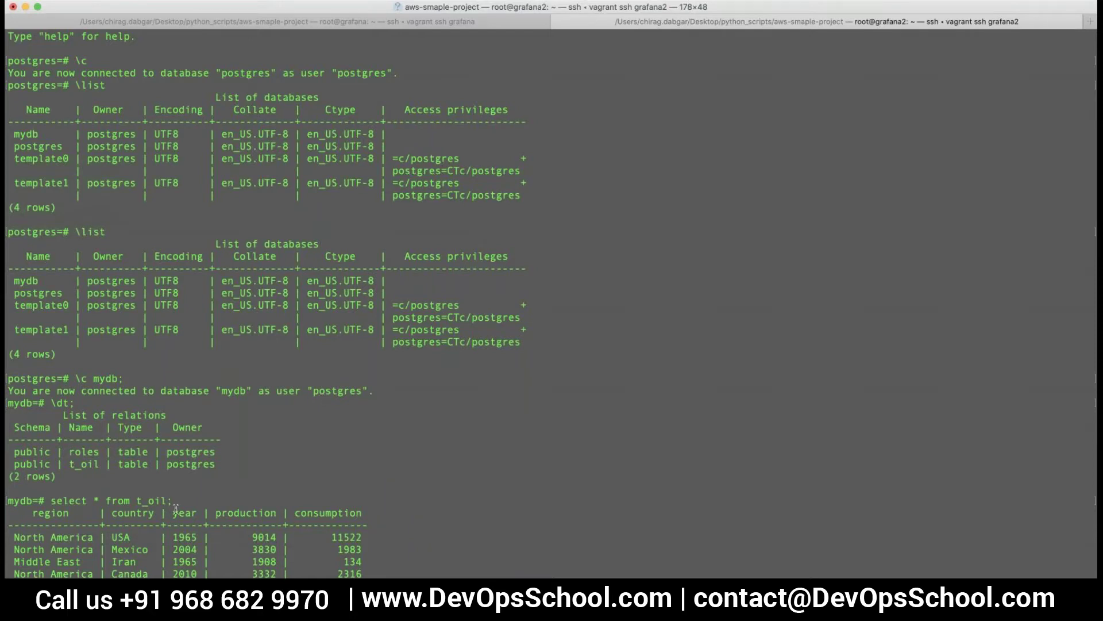
pyautogui.moveTo(173, 512); pyautogui.dragTo(172, 575)
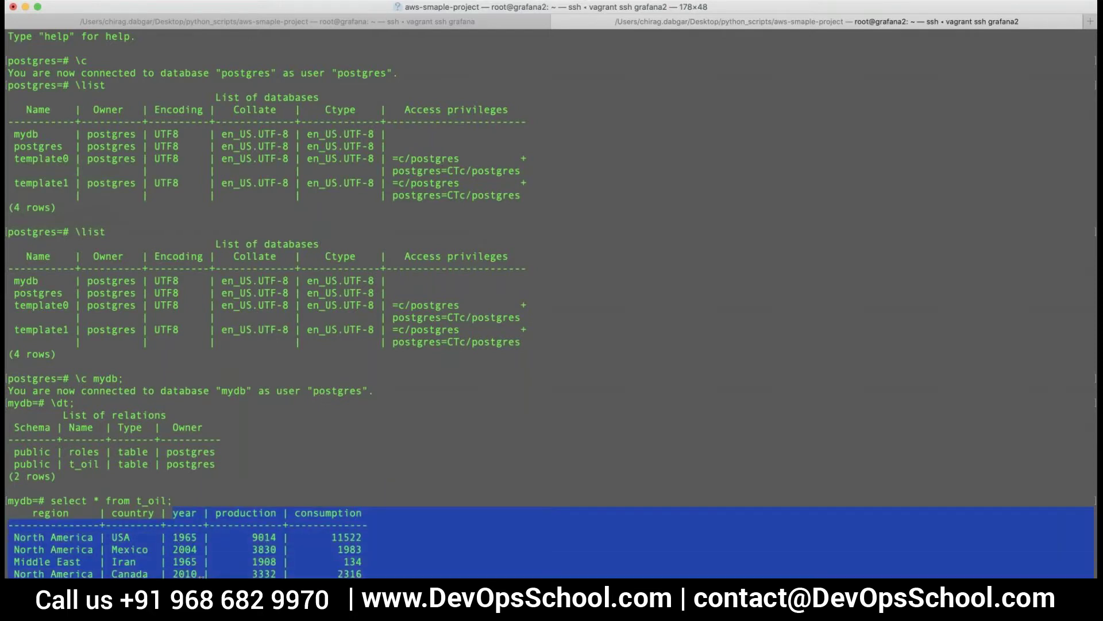
pyautogui.click(184, 460)
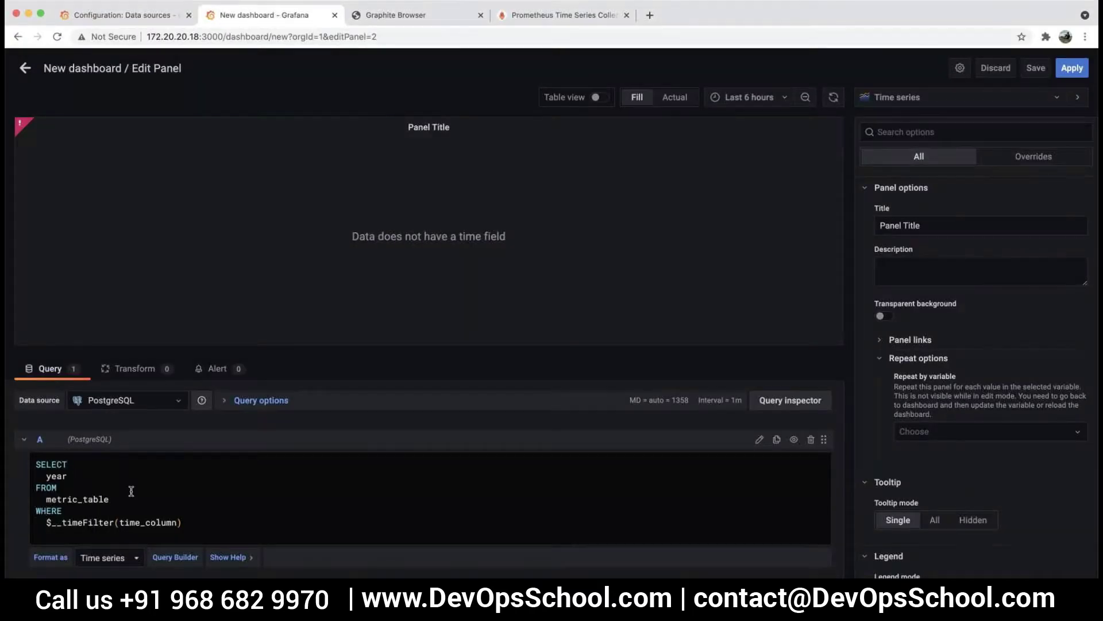
# Make the select list return year as "time" followed by production.
pyautogui.write('as "time')
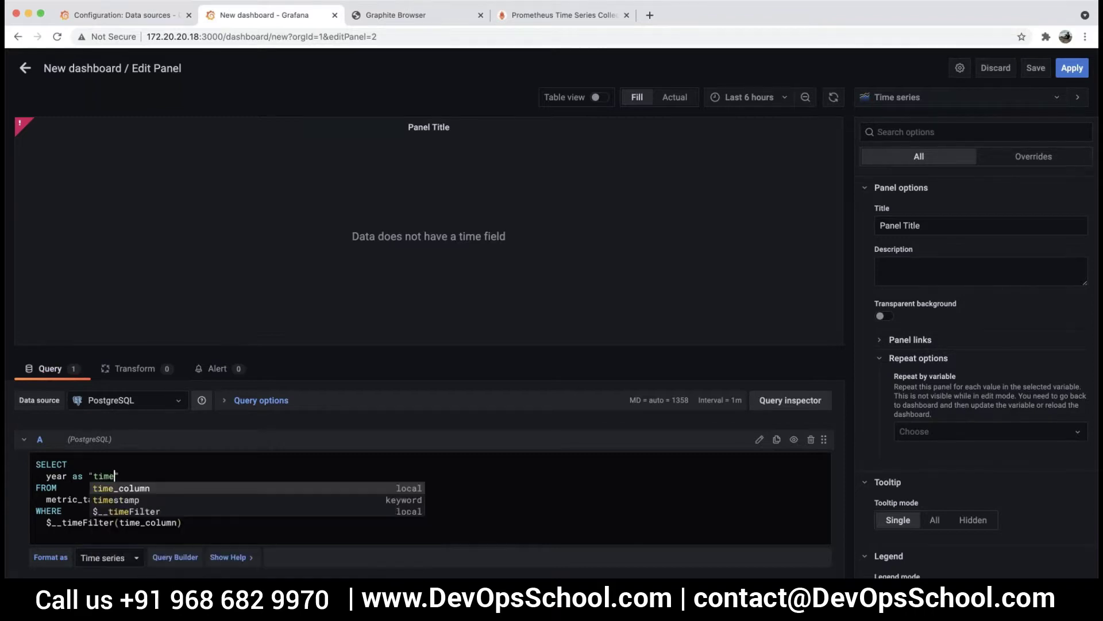
pyautogui.write('"')
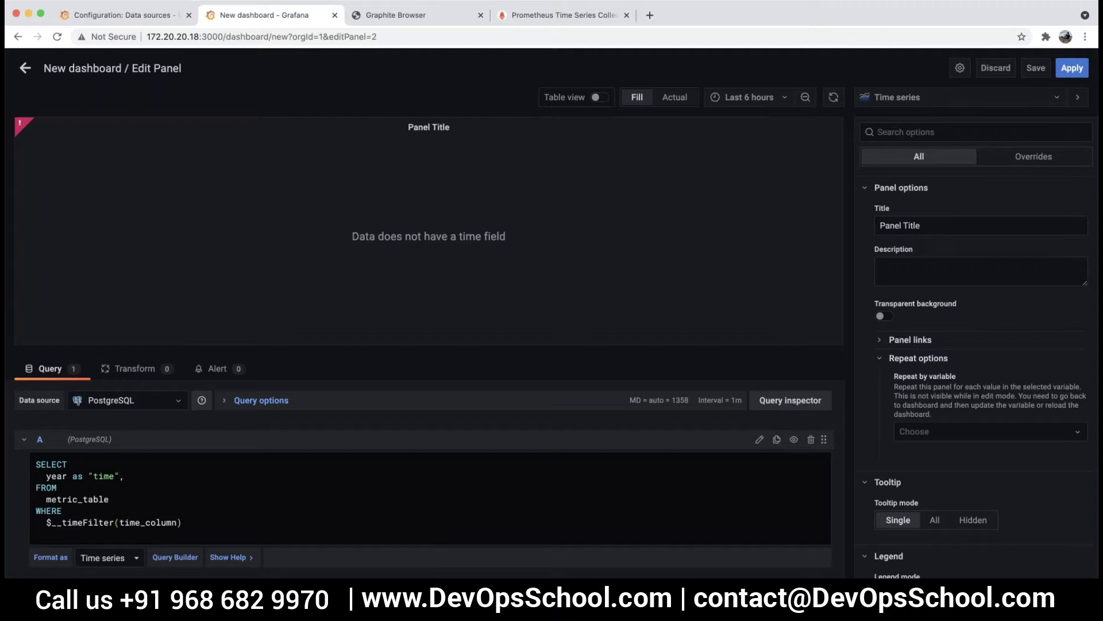
pyautogui.write(',')
pyautogui.press('Return')
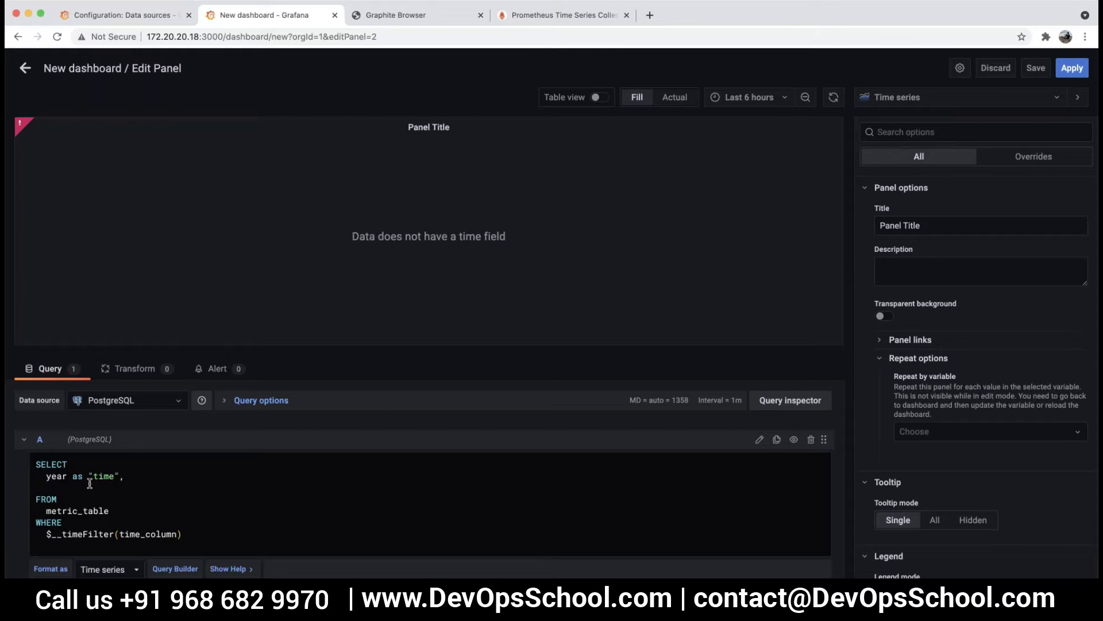
pyautogui.write('production')
# Query from t_oil instead of metric_table, drop the WHERE time filter, and run it.
pyautogui.moveTo(48, 510); pyautogui.dragTo(109, 511)
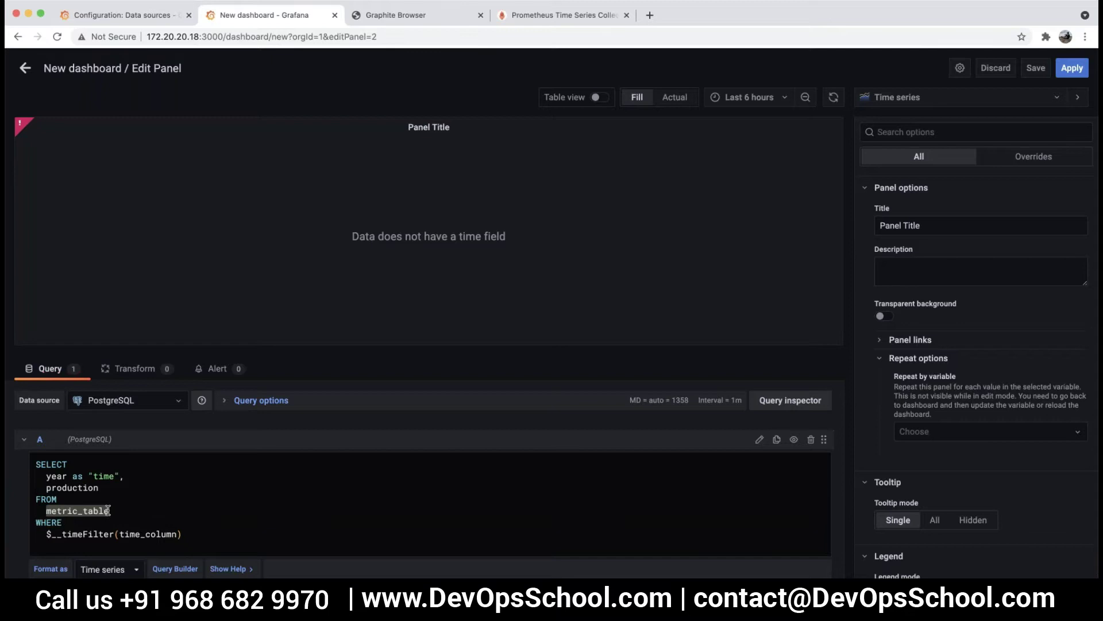
pyautogui.write('t_oil')
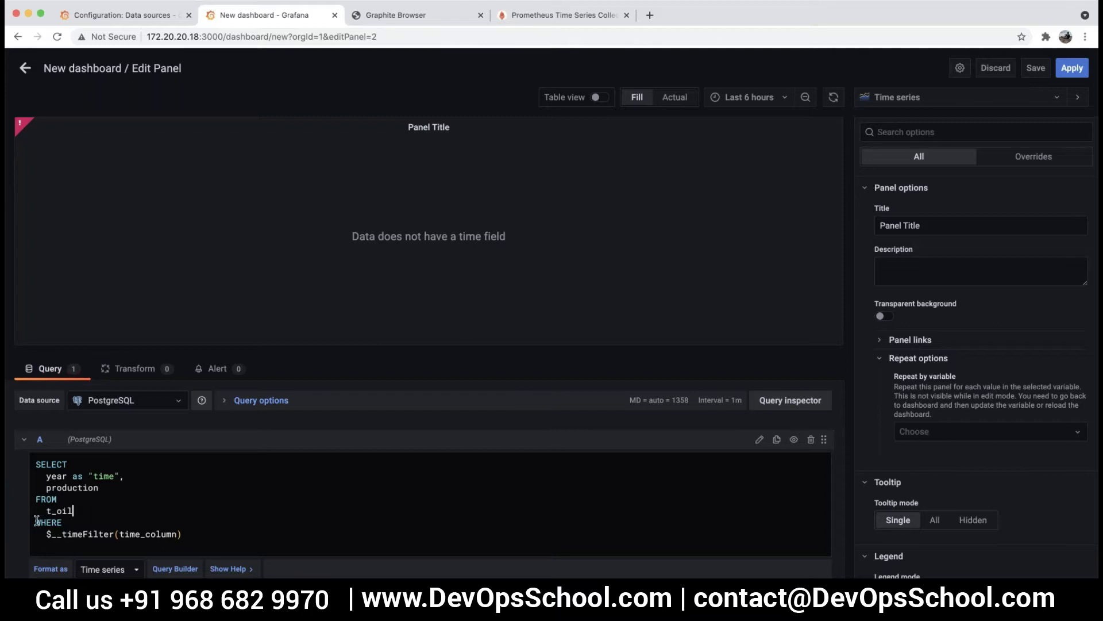
pyautogui.moveTo(36, 521); pyautogui.dragTo(218, 535)
pyautogui.press('BackSpace')
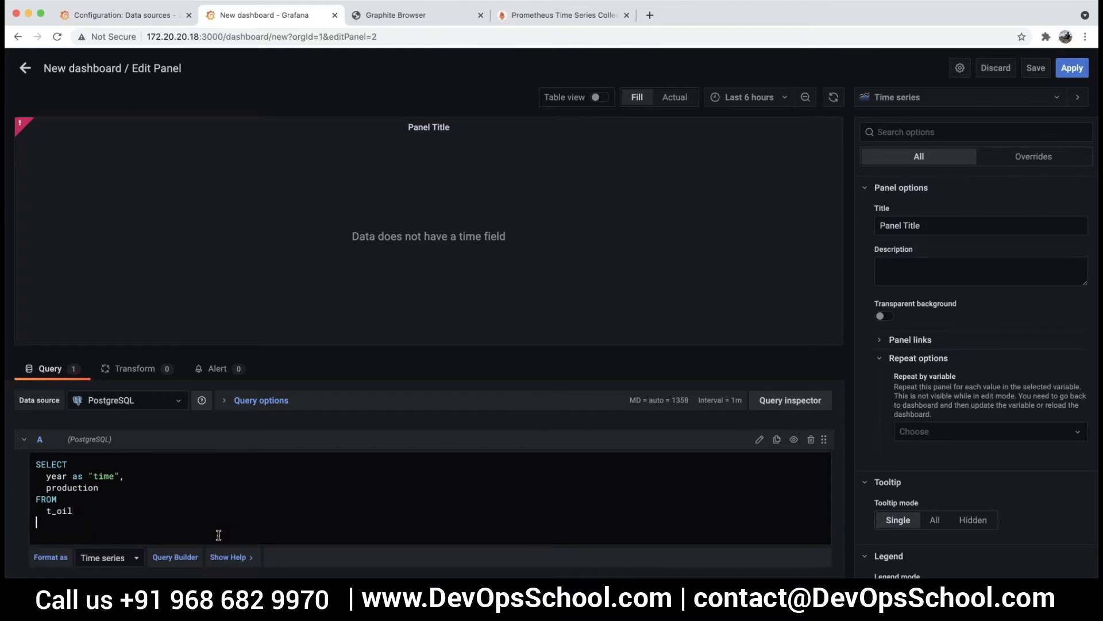
pyautogui.press('BackSpace')
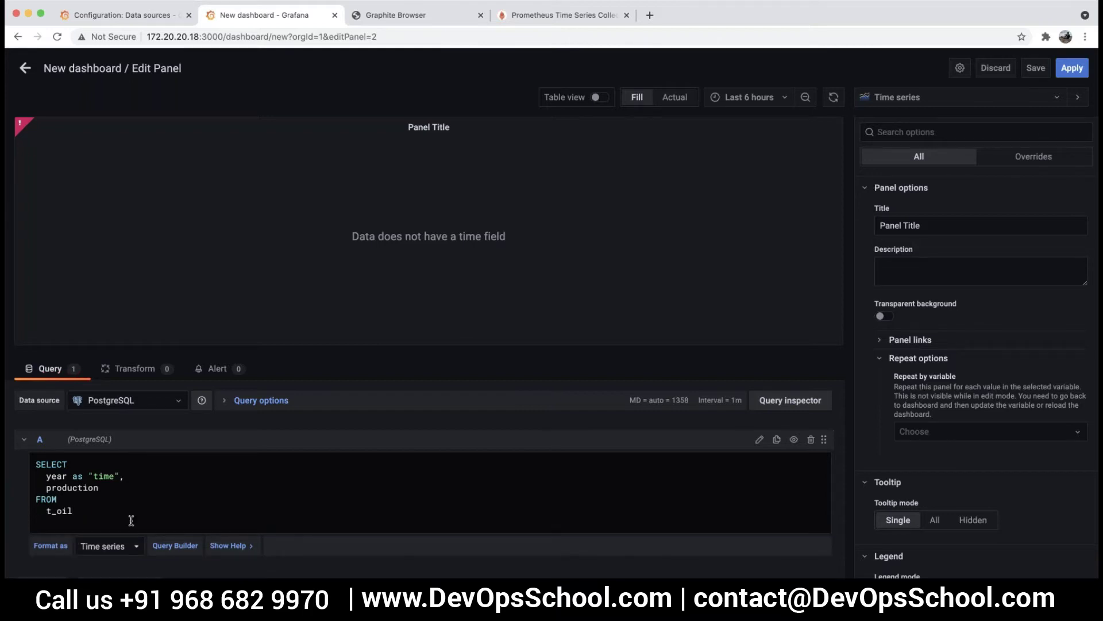
pyautogui.press('Return')
pyautogui.click(230, 576)
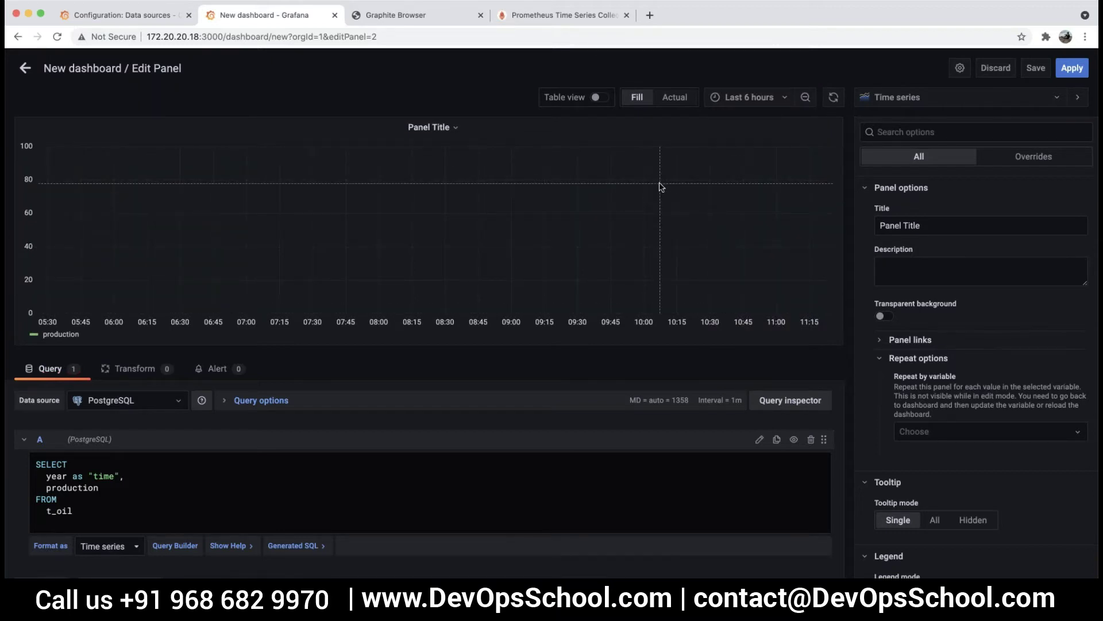
pyautogui.click(750, 97)
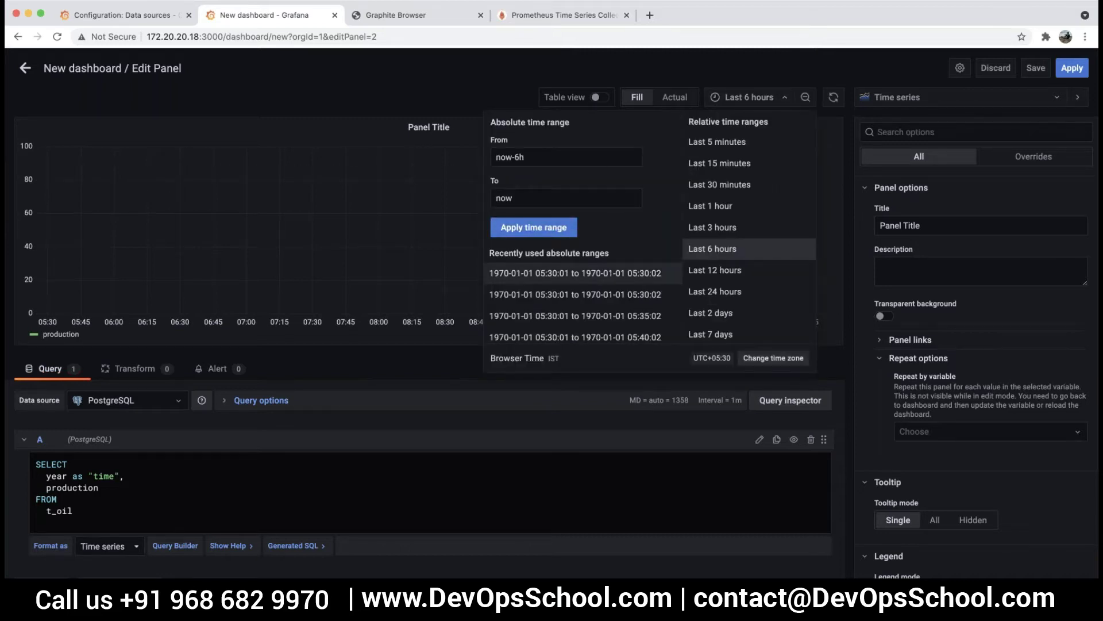
pyautogui.click(661, 273)
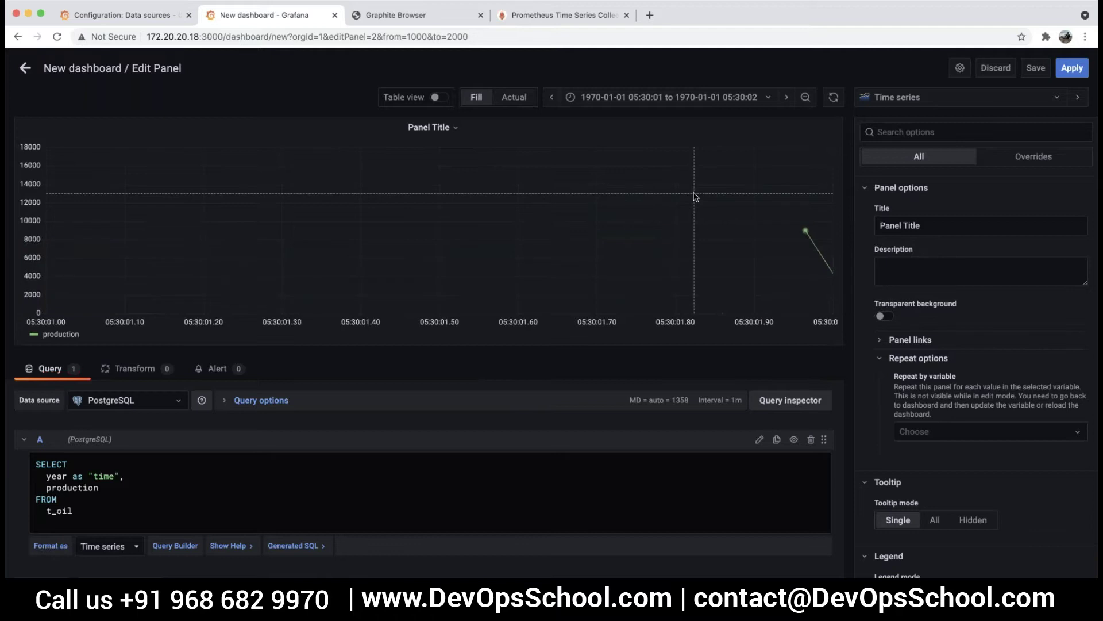
pyautogui.click(667, 97)
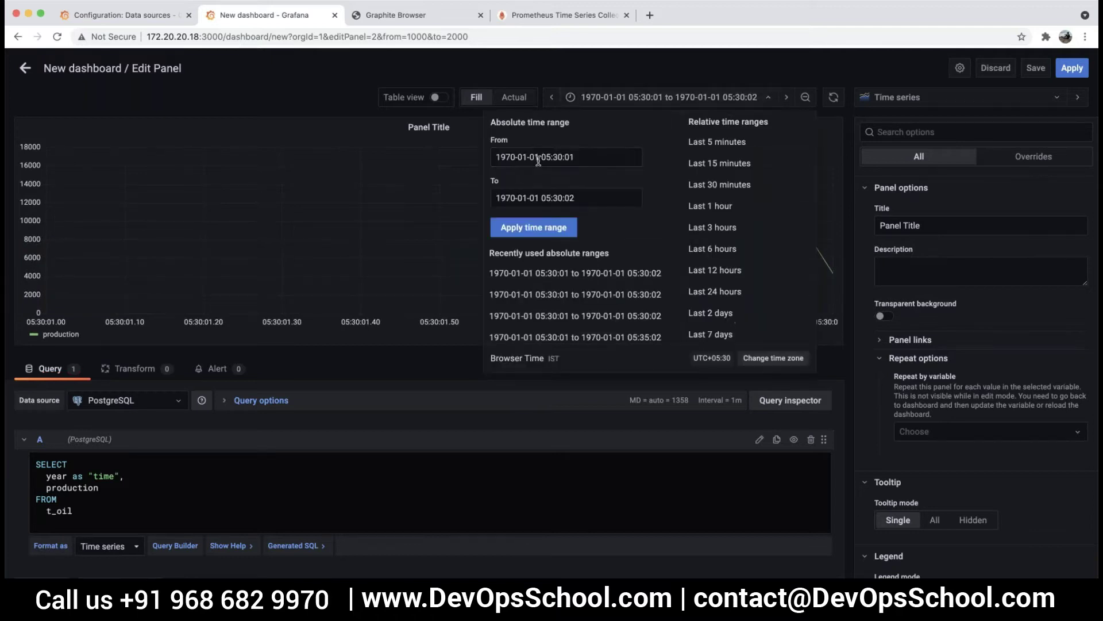
pyautogui.moveTo(496, 158); pyautogui.dragTo(529, 159)
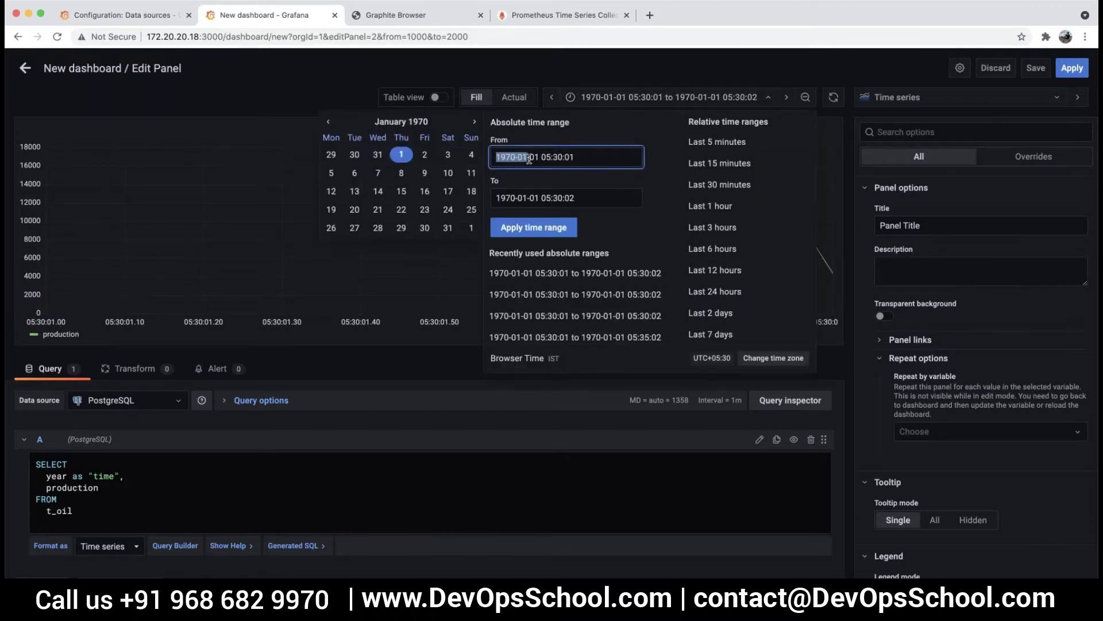
pyautogui.click(528, 160)
pyautogui.click(576, 200)
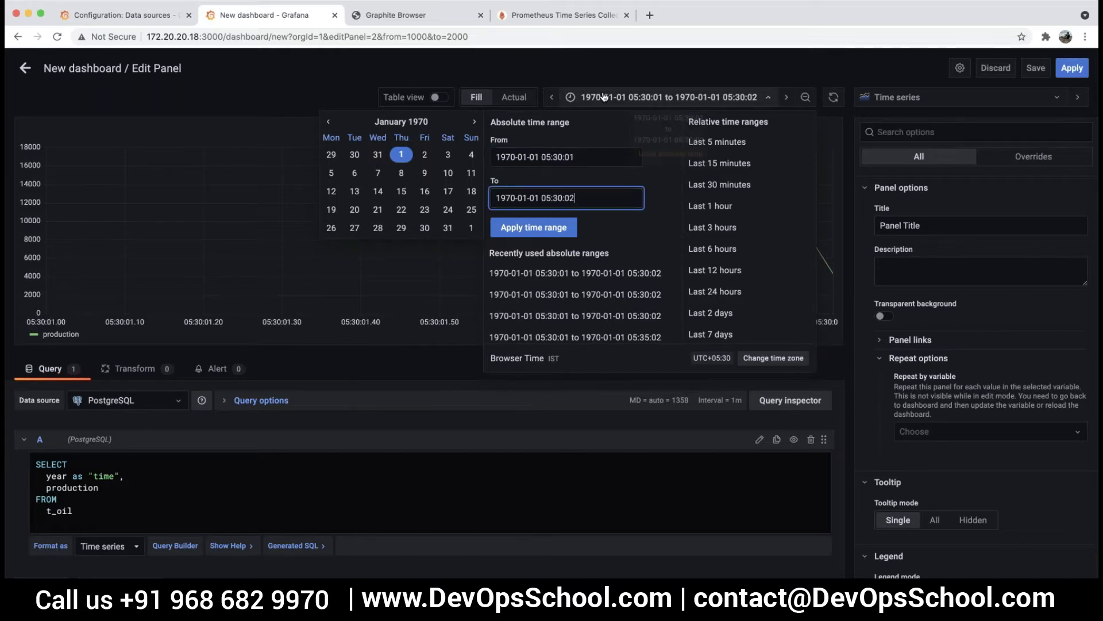
pyautogui.click(653, 65)
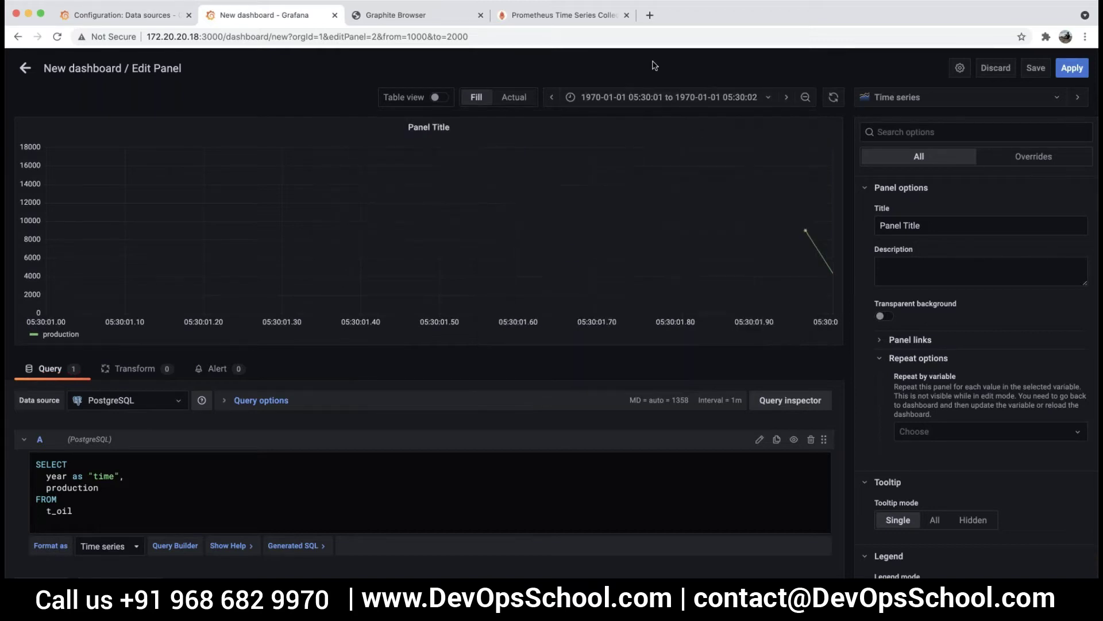
pyautogui.click(654, 99)
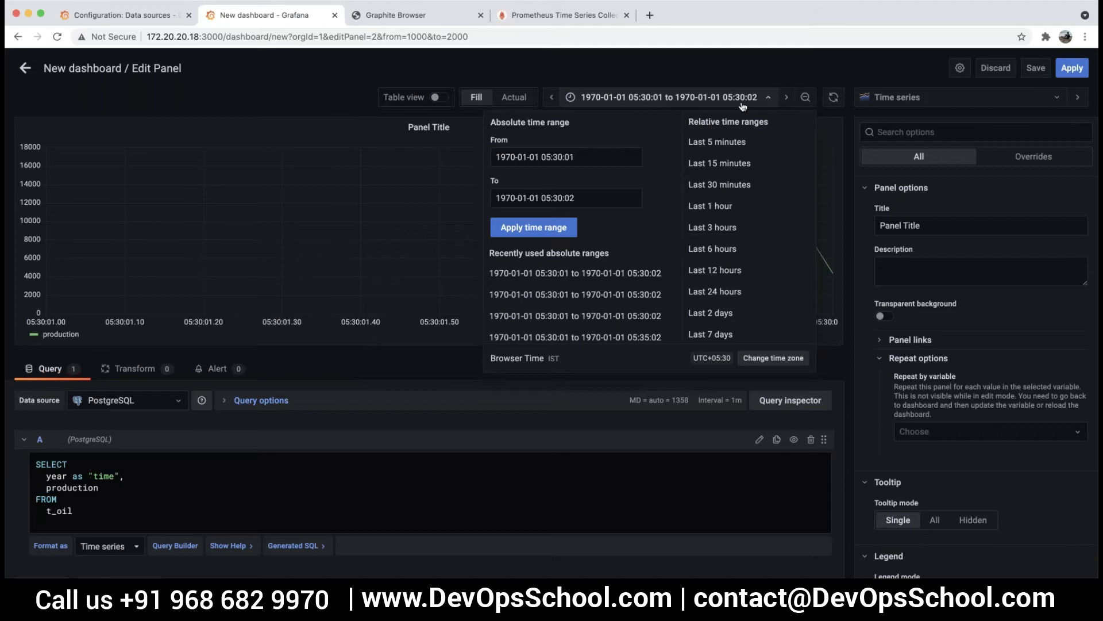
pyautogui.click(733, 66)
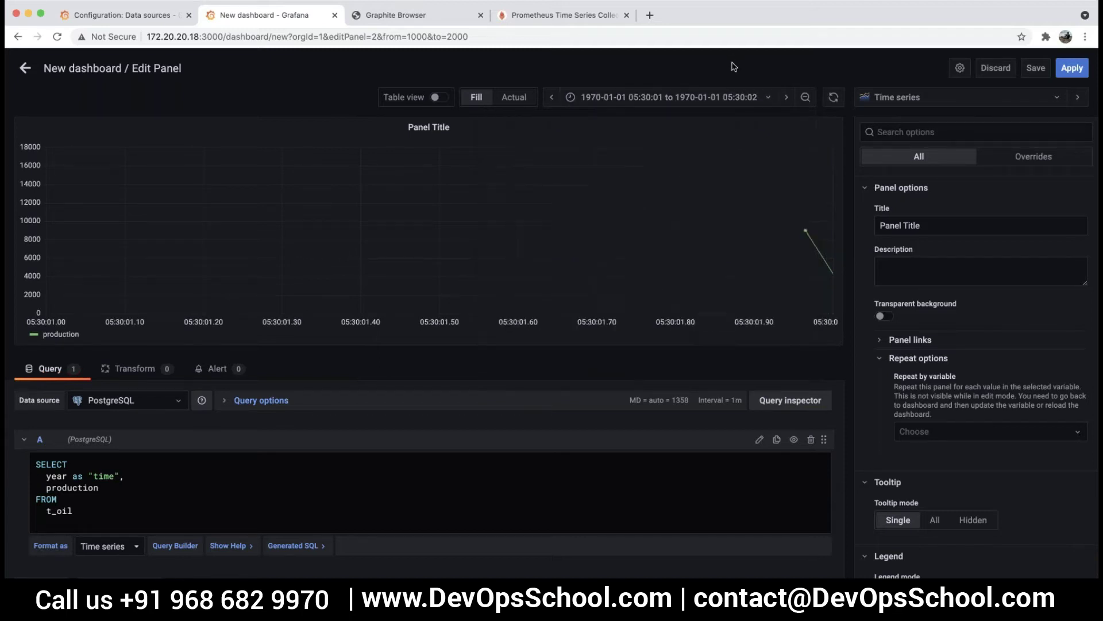
pyautogui.moveTo(807, 235)
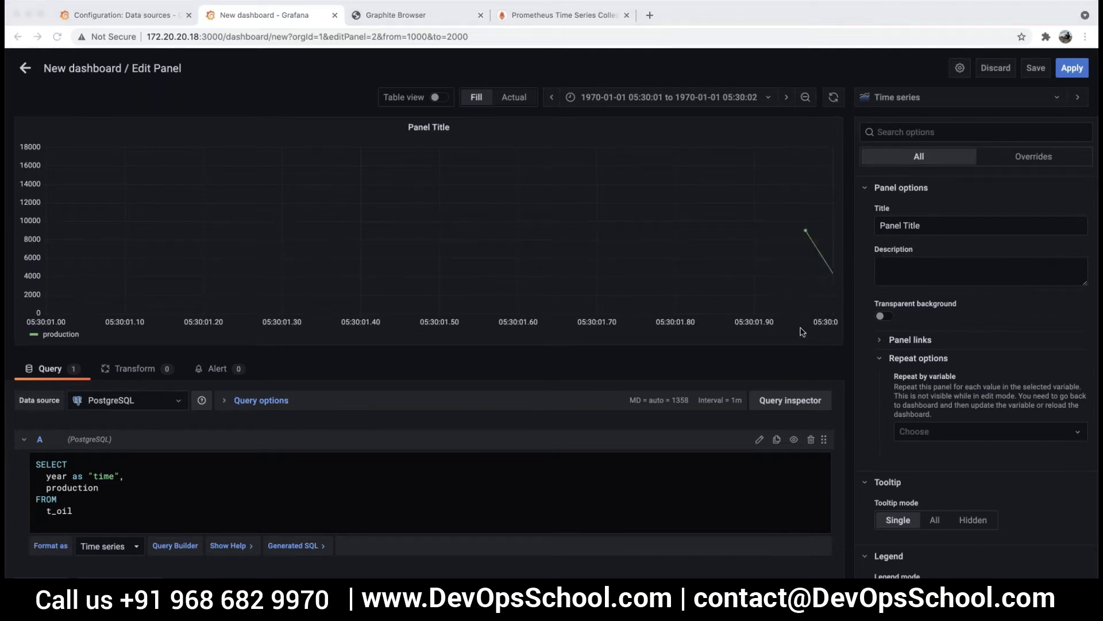
pyautogui.click(806, 234)
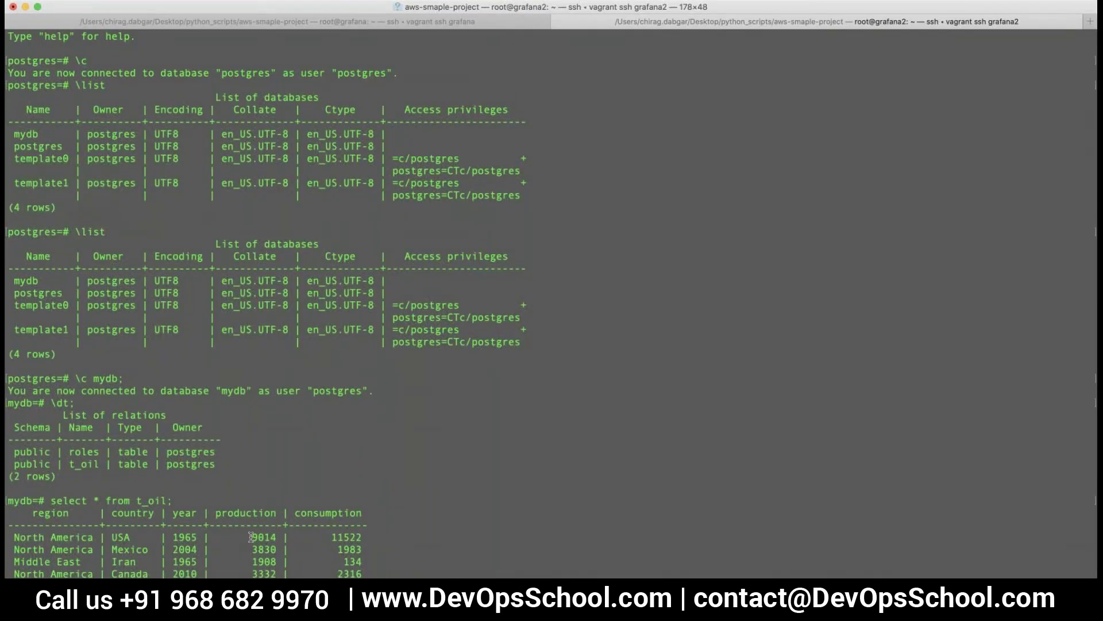
pyautogui.doubleClick(270, 537)
pyautogui.click(278, 537)
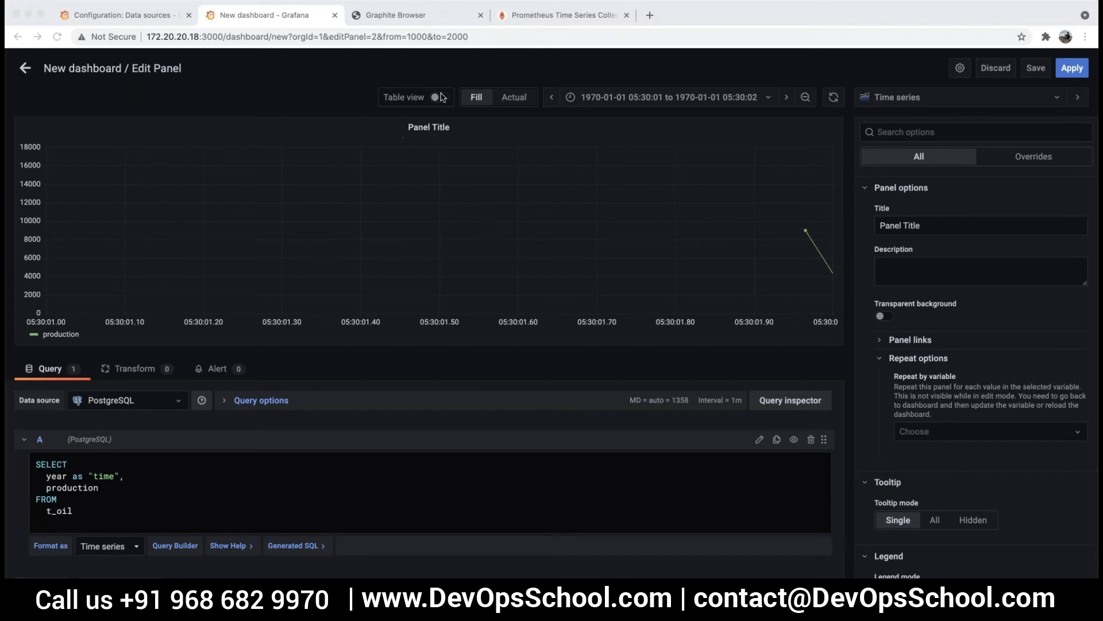
pyautogui.click(289, 112)
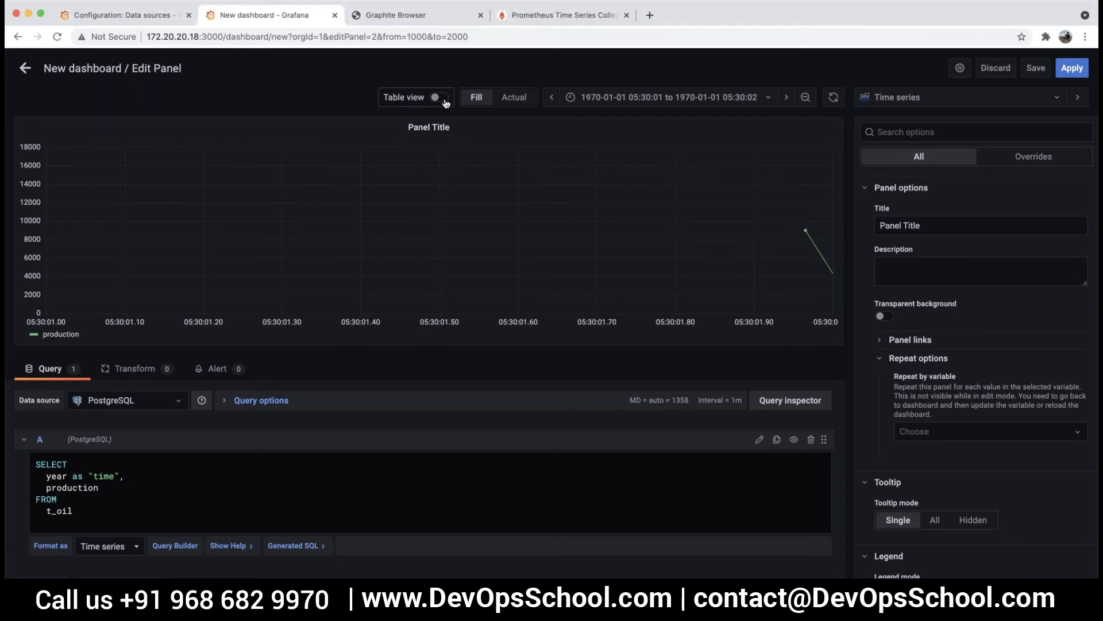
pyautogui.click(446, 104)
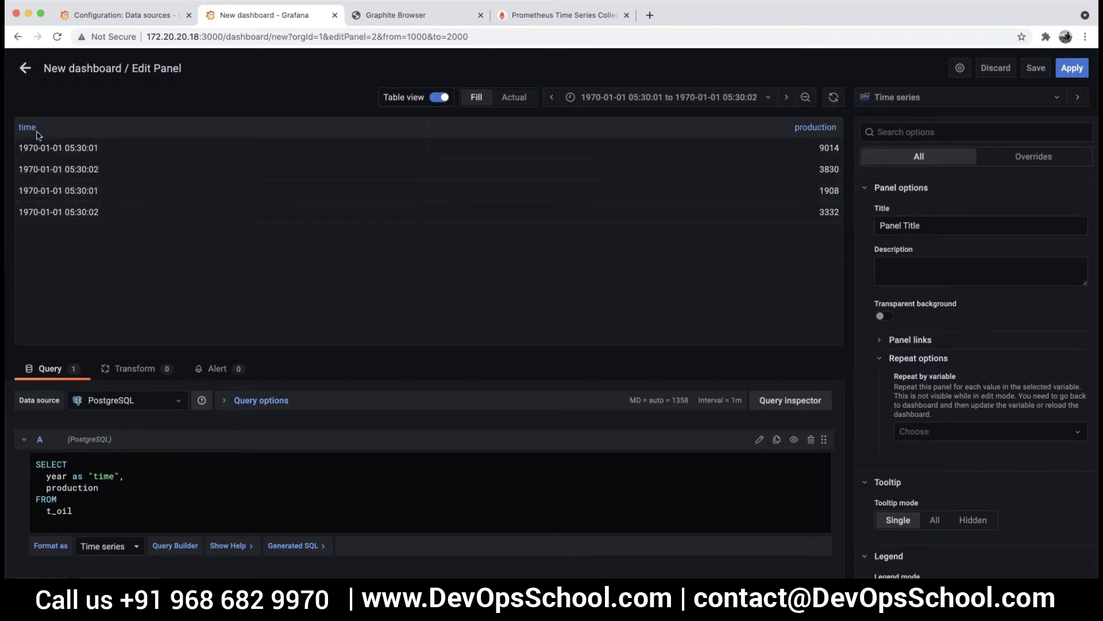
pyautogui.moveTo(20, 148); pyautogui.dragTo(58, 148)
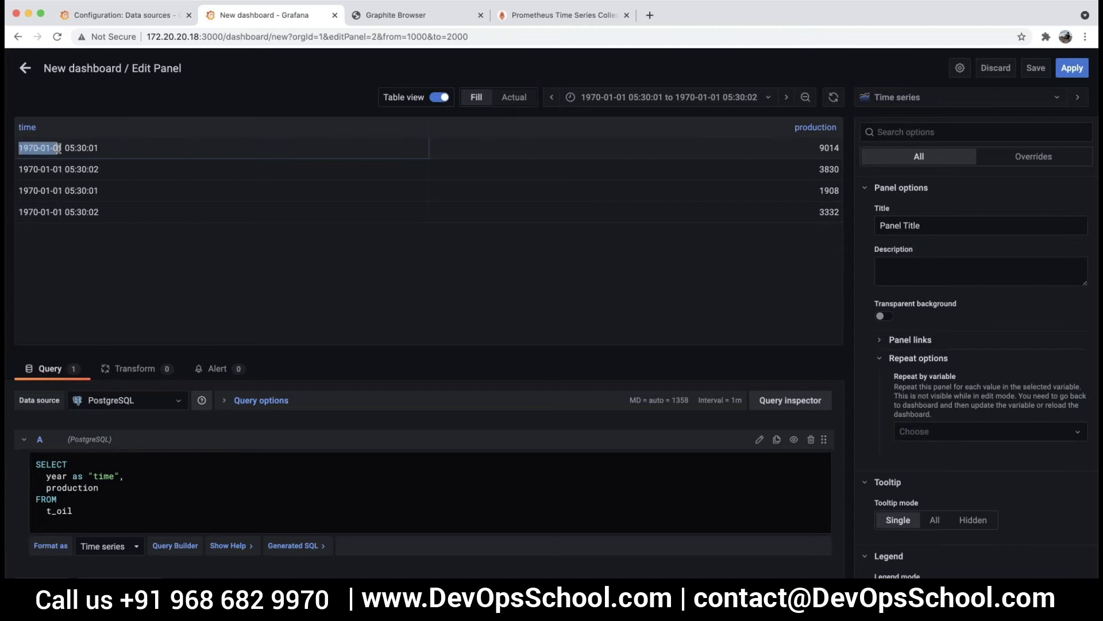
pyautogui.click(38, 147)
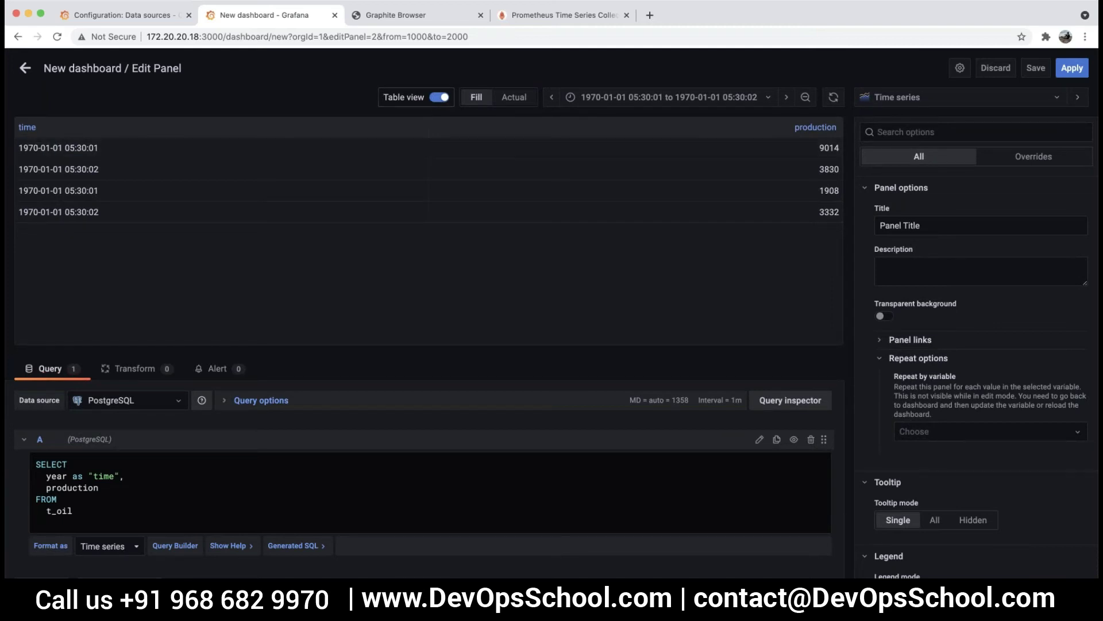
pyautogui.click(440, 97)
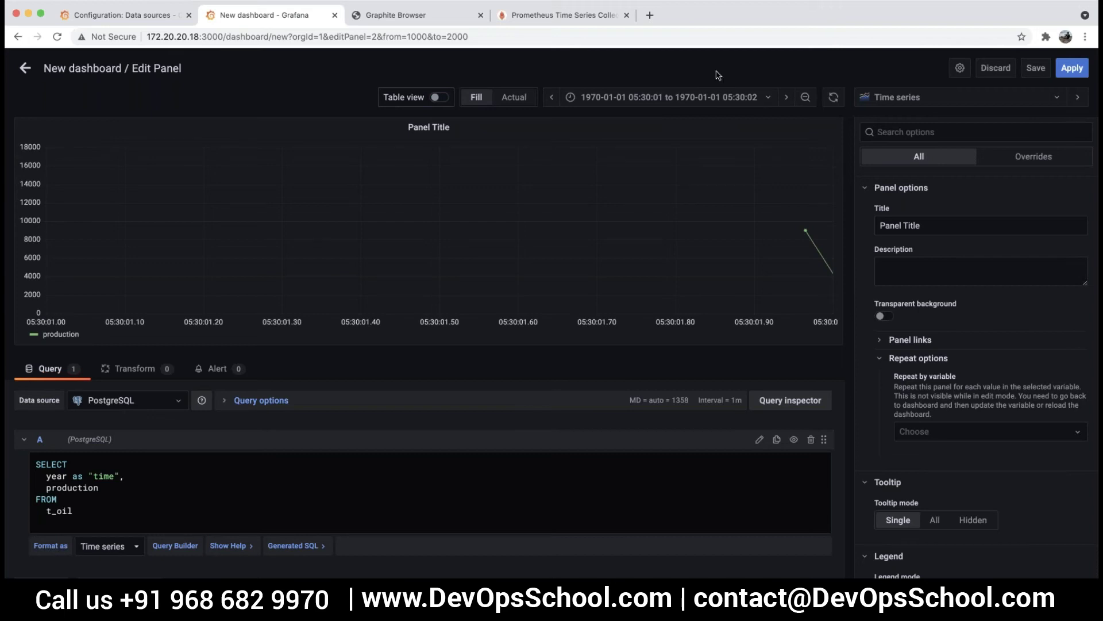
pyautogui.click(706, 97)
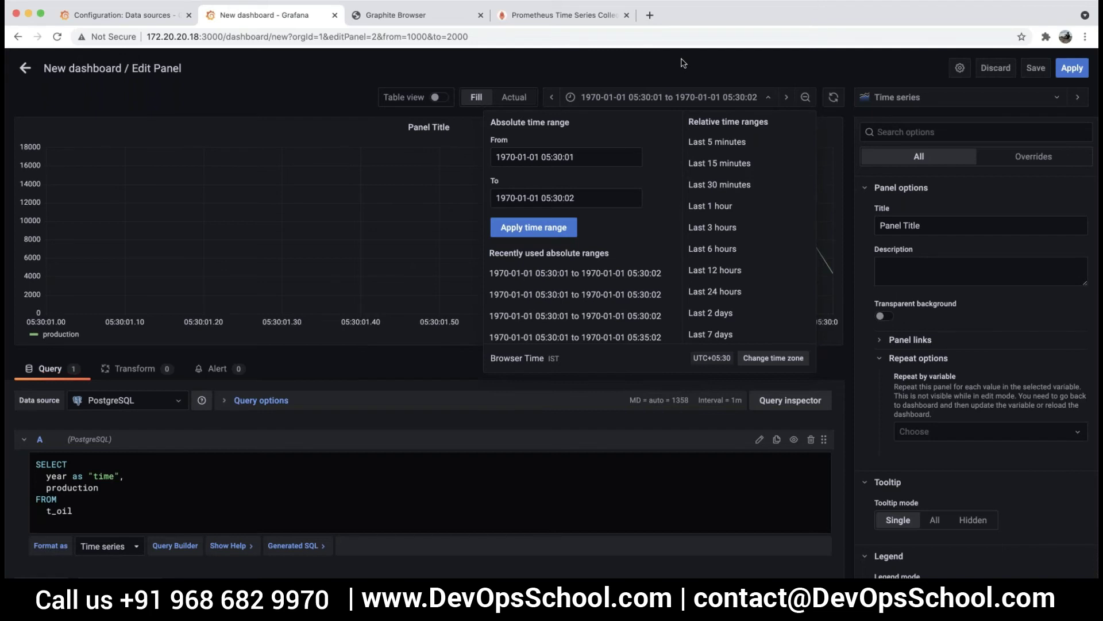
pyautogui.click(443, 103)
pyautogui.click(443, 101)
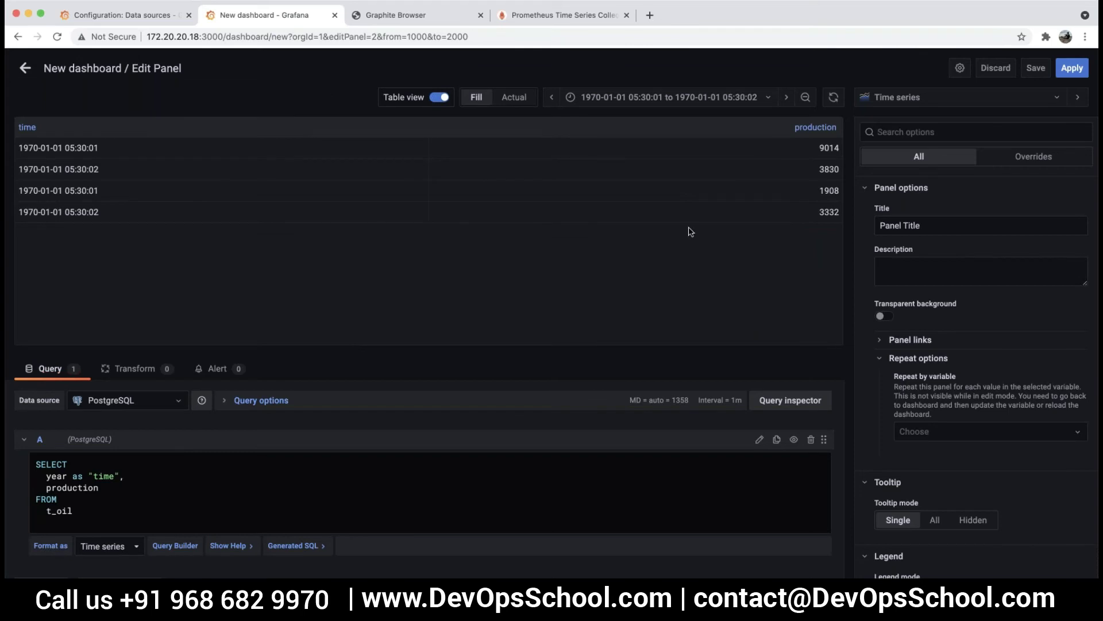
pyautogui.click(440, 98)
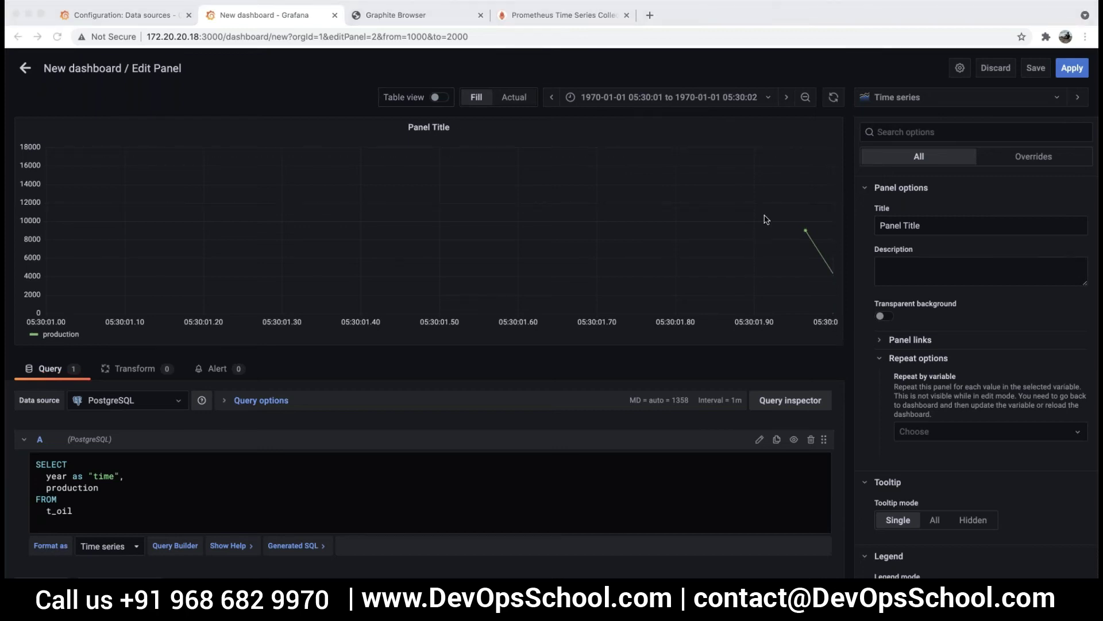
# Add consumption after production in the SQL select list and rerun the query.
pyautogui.click(120, 487)
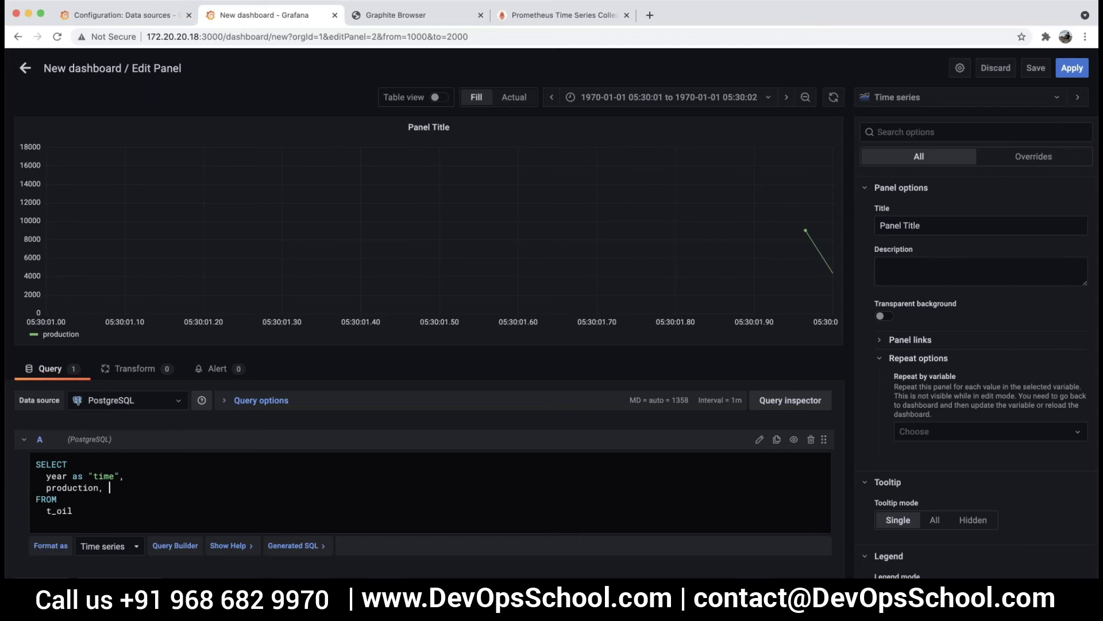
pyautogui.write(', consumption')
pyautogui.click(732, 342)
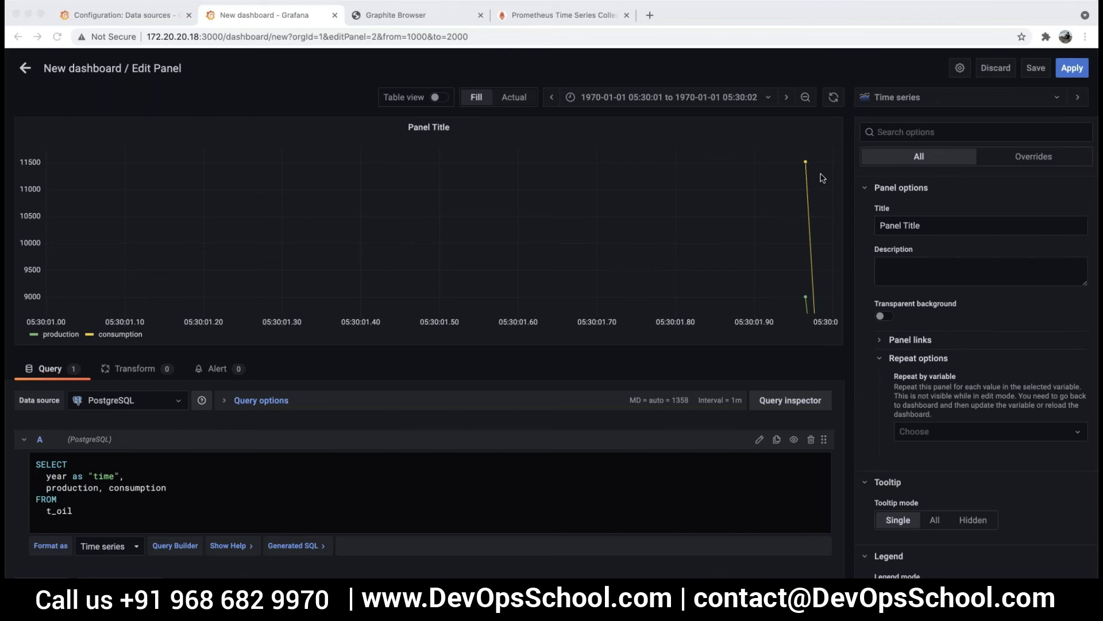
# Toggle the consumption and production legend entries to compare each series, then show both.
pyautogui.click(135, 338)
pyautogui.click(134, 338)
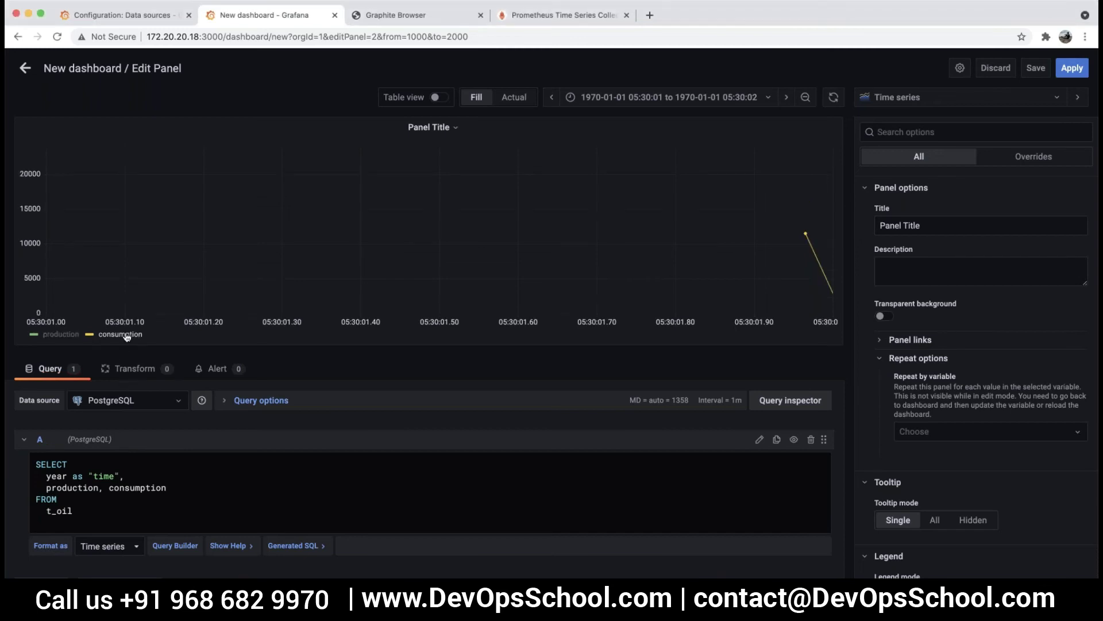
pyautogui.click(127, 337)
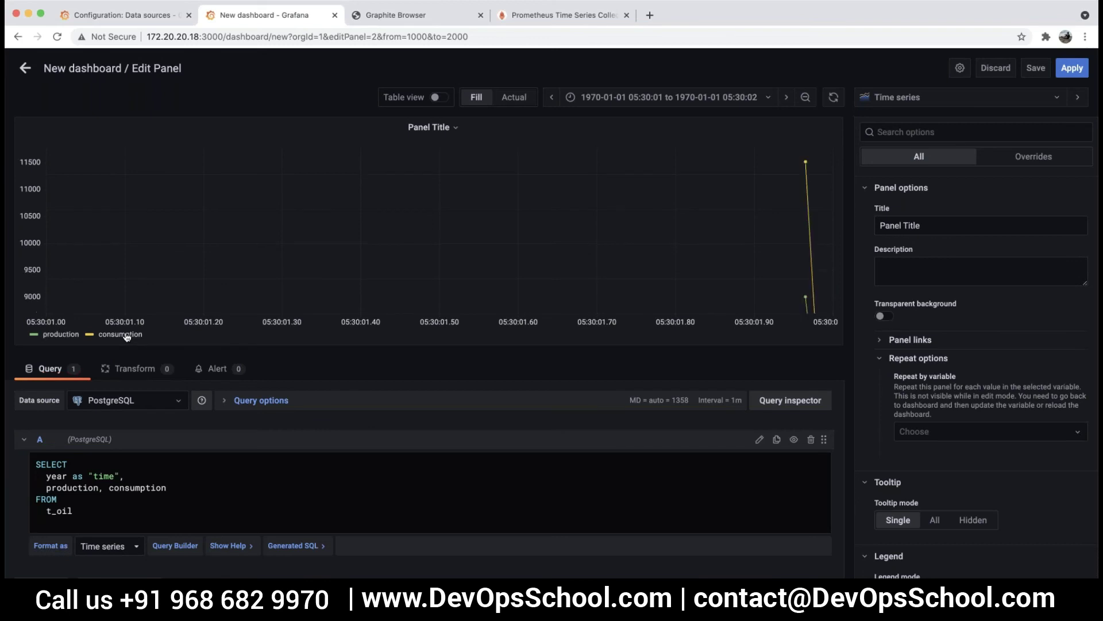
pyautogui.click(67, 336)
pyautogui.click(66, 337)
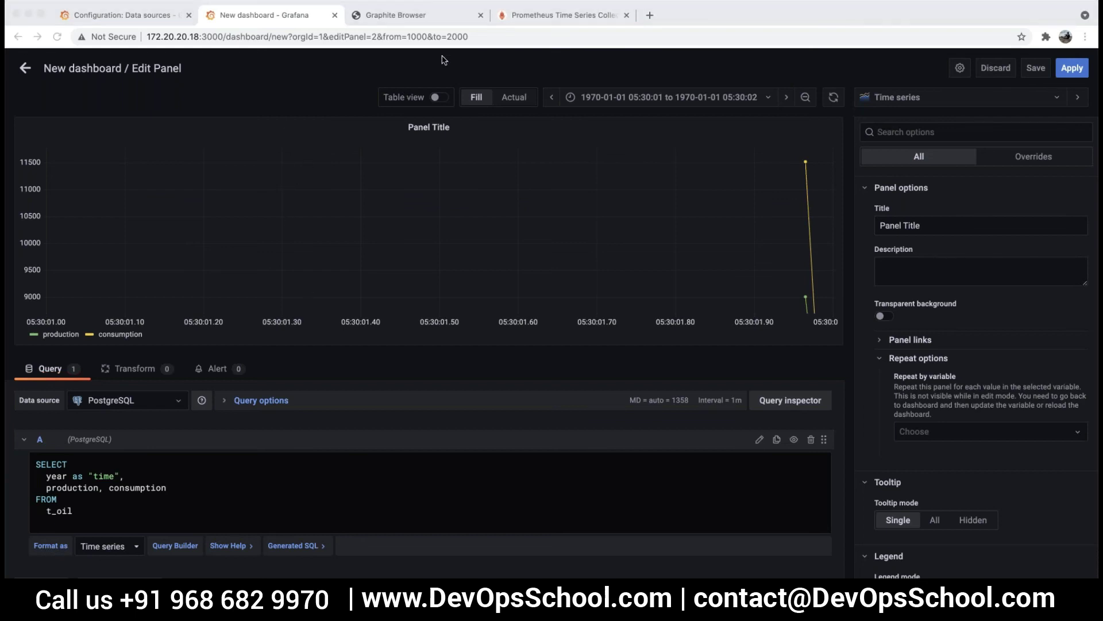
# Rename query A to 'prod-consumption DB' and collapse it.
pyautogui.click(21, 442)
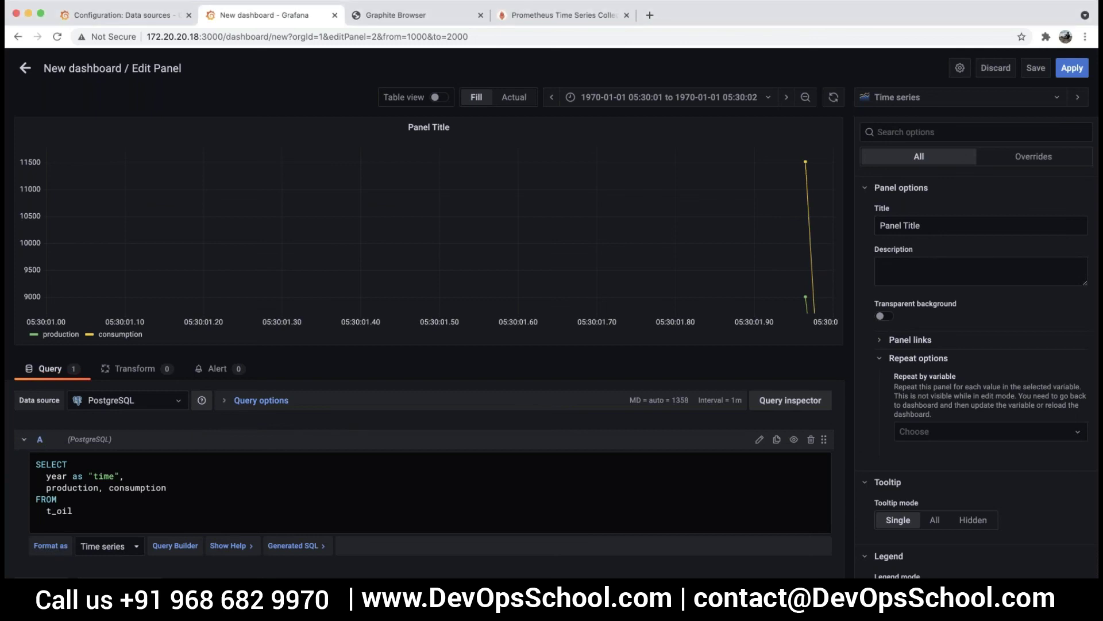
pyautogui.click(55, 440)
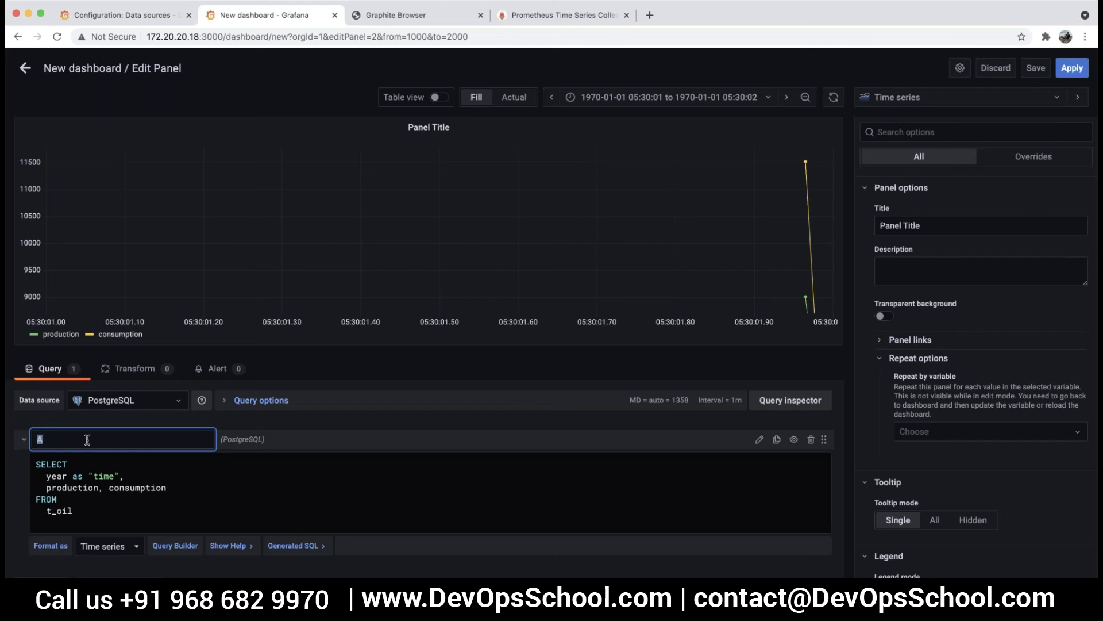
pyautogui.press('BackSpace')
pyautogui.write('prod-consumption d')
pyautogui.press('BackSpace')
pyautogui.write('DB')
pyautogui.press('Return')
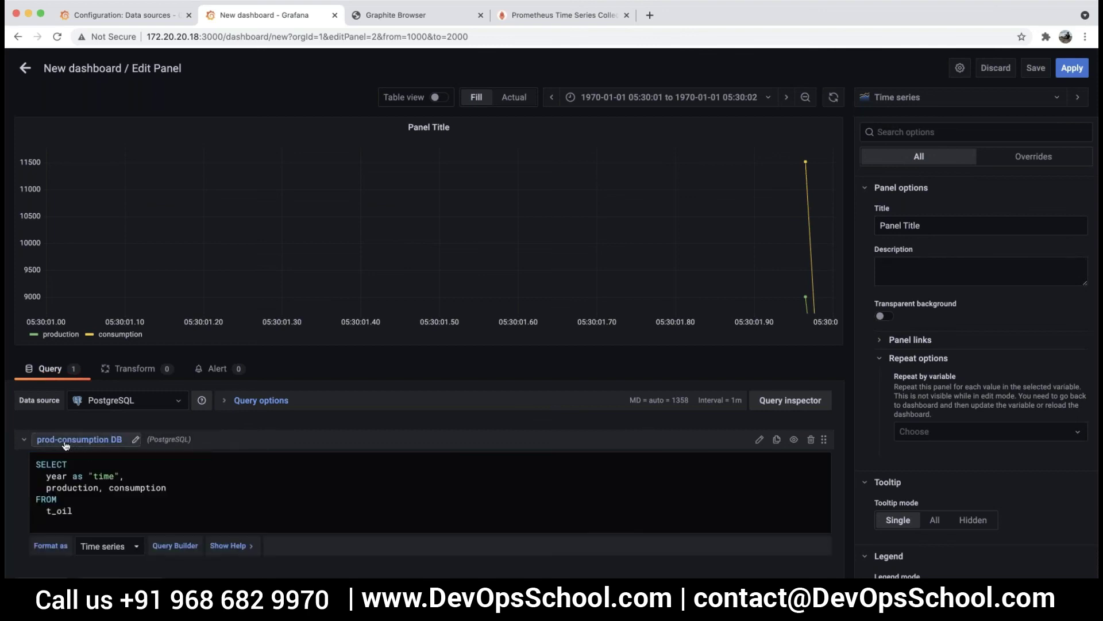
pyautogui.click(24, 441)
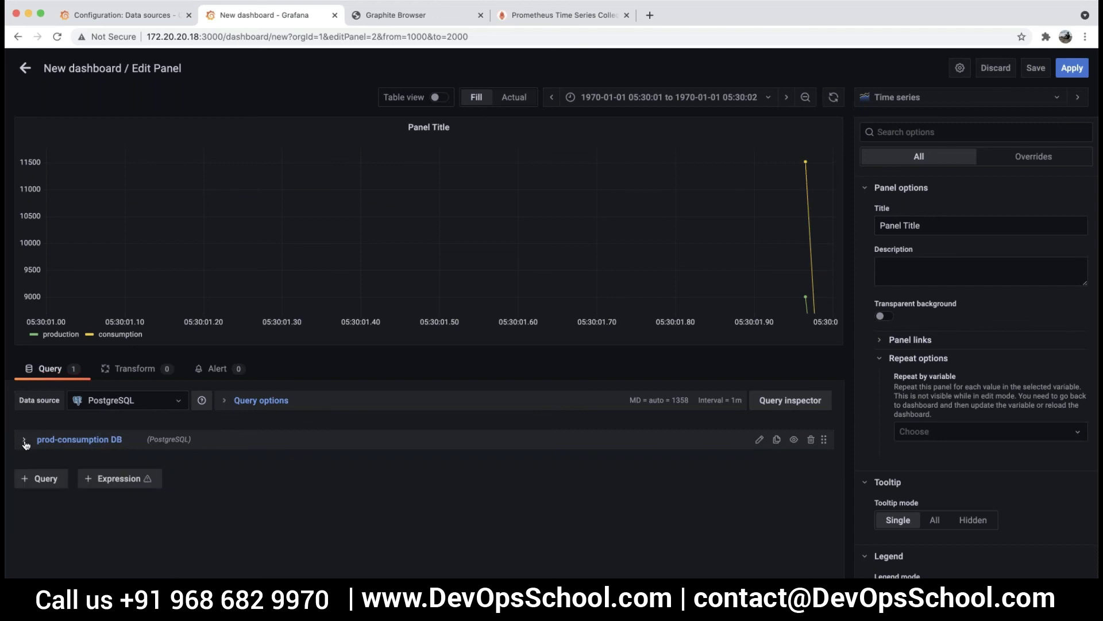
# Add a second query named 'some different query' and switch it to raw SQL editing.
pyautogui.click(36, 479)
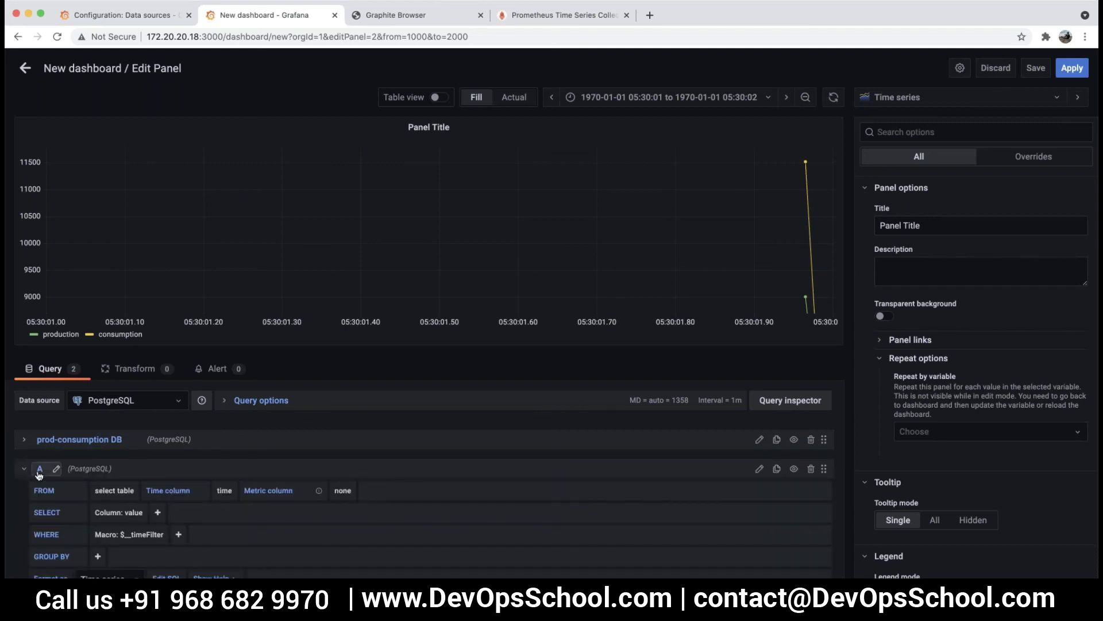
pyautogui.click(39, 472)
pyautogui.press('BackSpace')
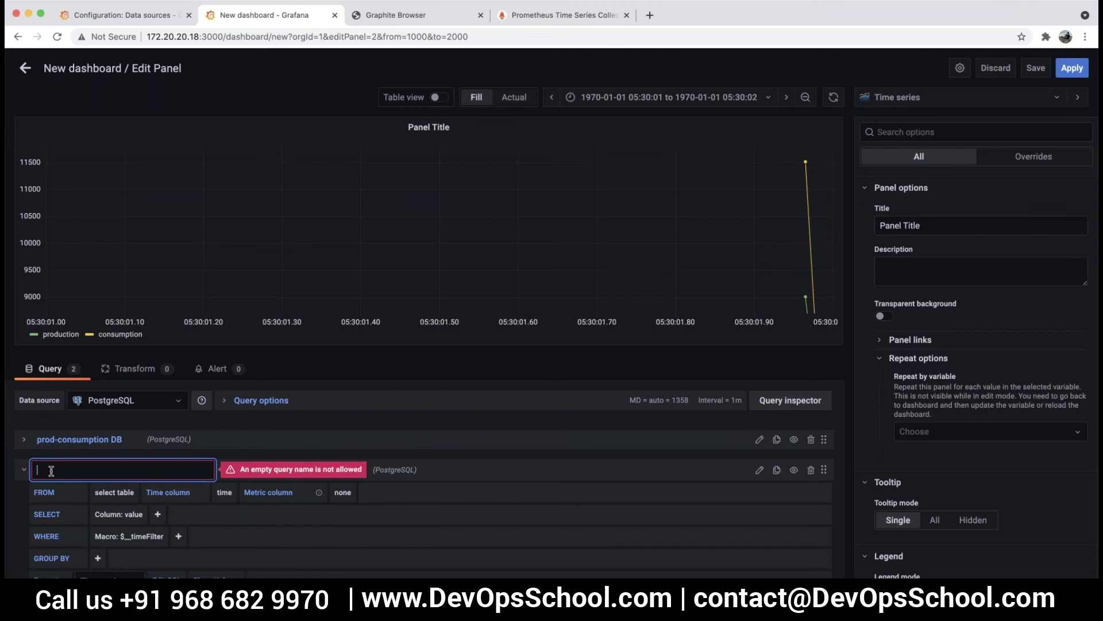
pyautogui.write('some different query')
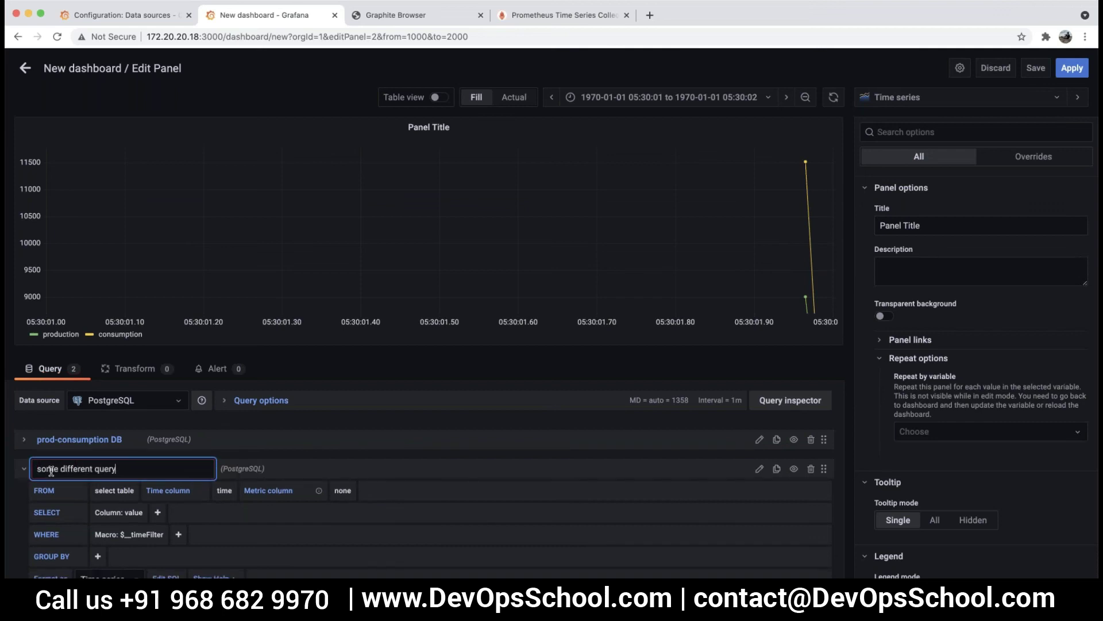
pyautogui.click(23, 468)
pyautogui.click(24, 469)
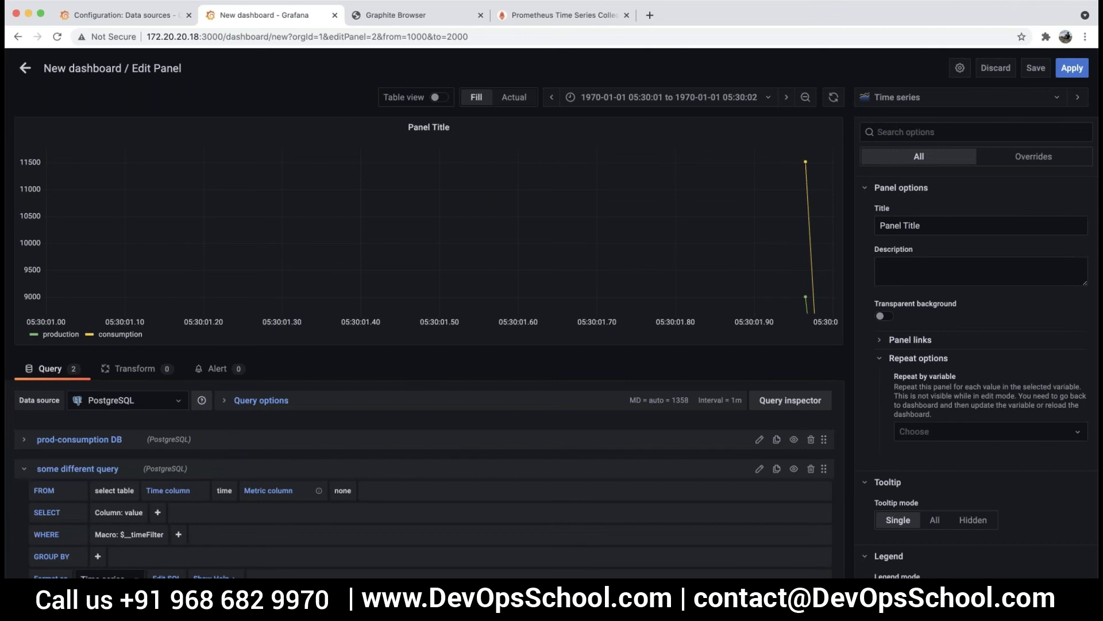
pyautogui.click(158, 577)
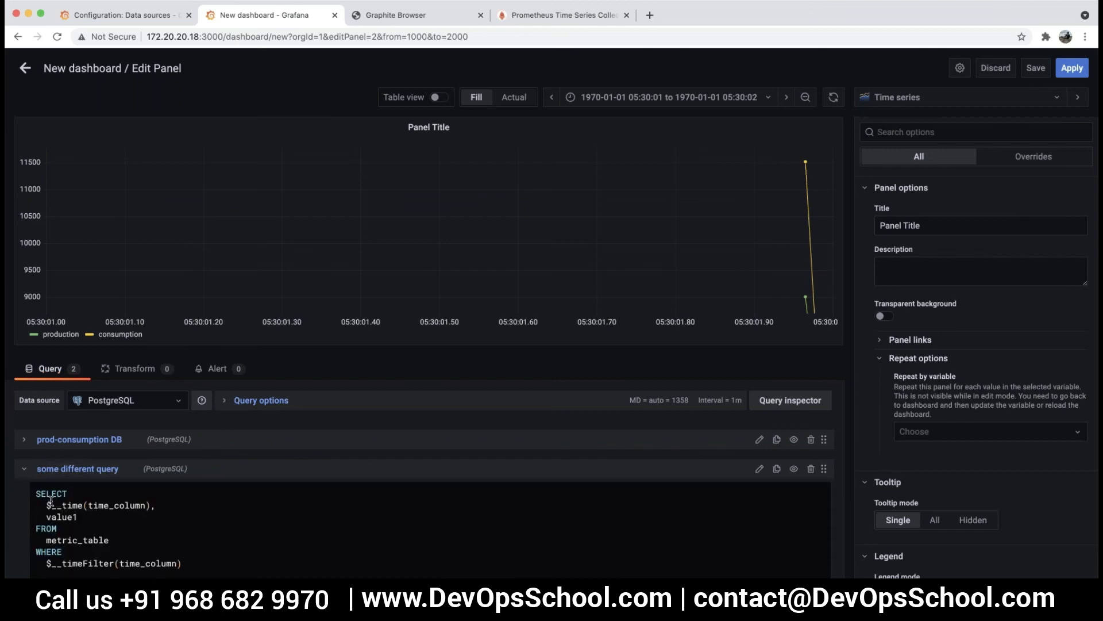